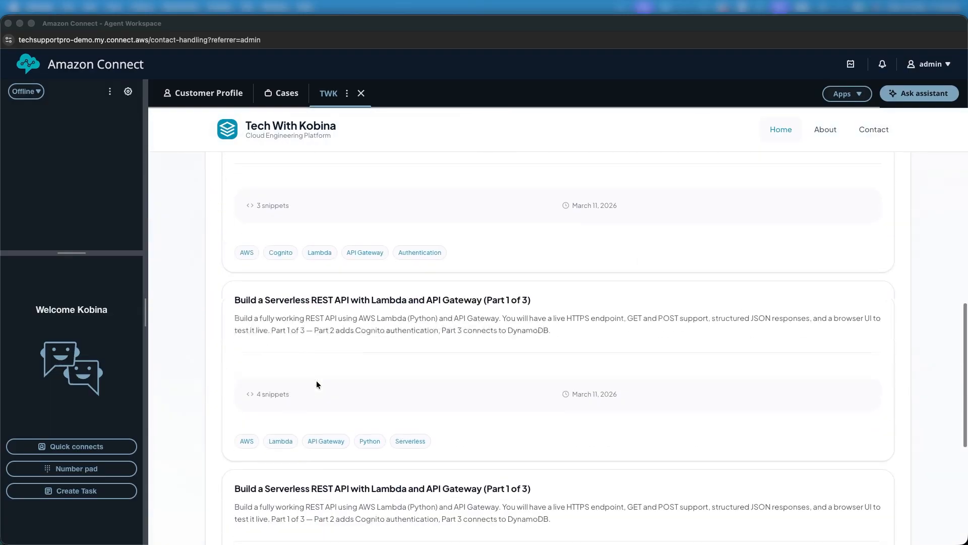
pyautogui.scroll(20, 316, 380)
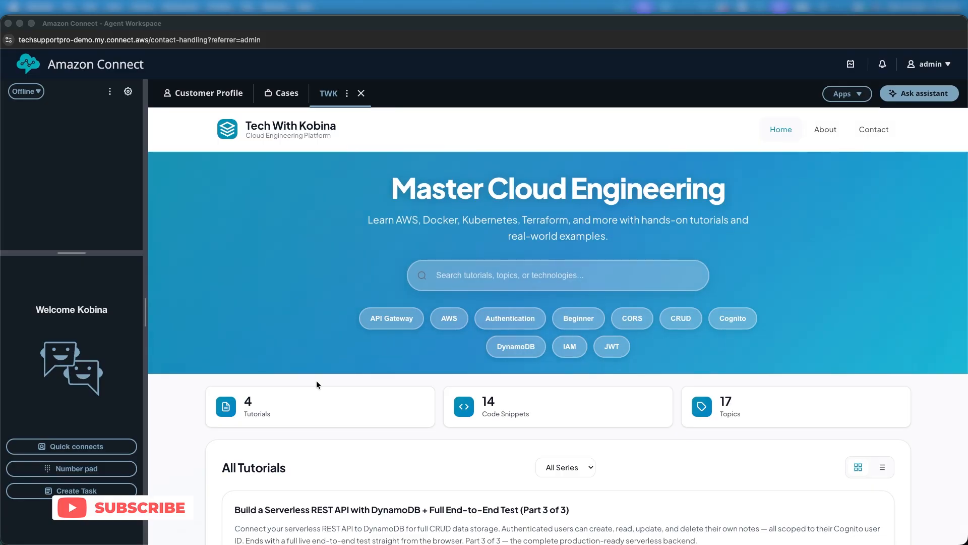
pyautogui.scroll(-15, 317, 384)
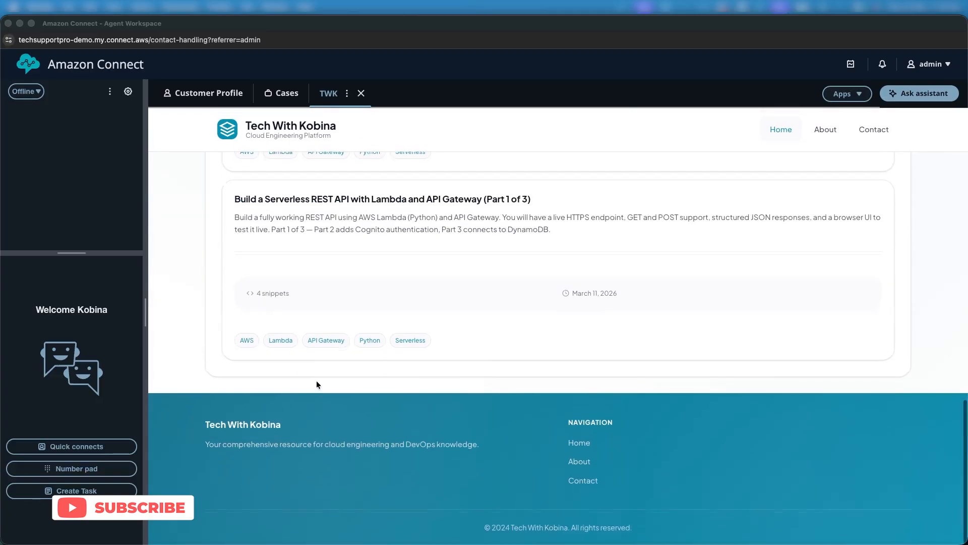
pyautogui.scroll(15, 316, 384)
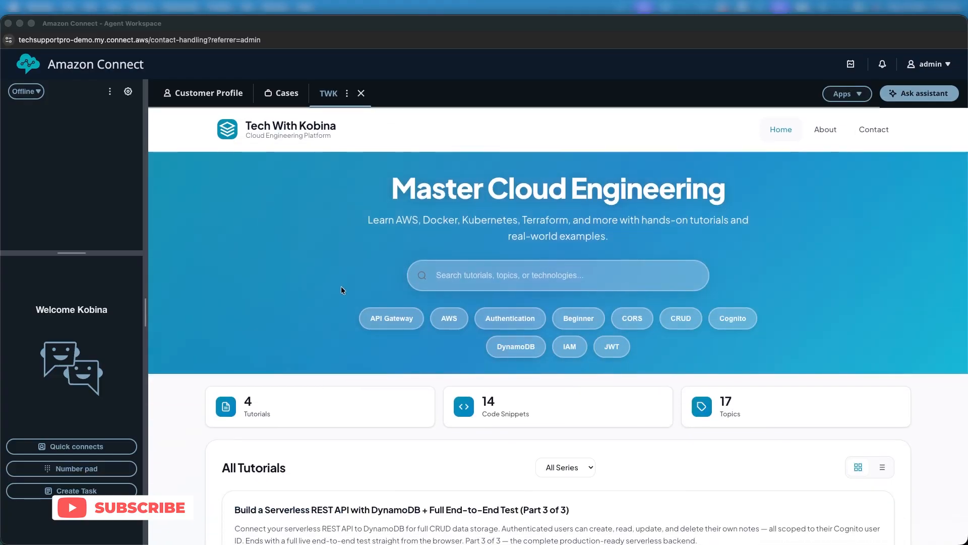
# Switch from the agent workspace window to the AWS console and open Amazon Connect's Integrations page.
pyautogui.hotkey('ctrl', 'Up')
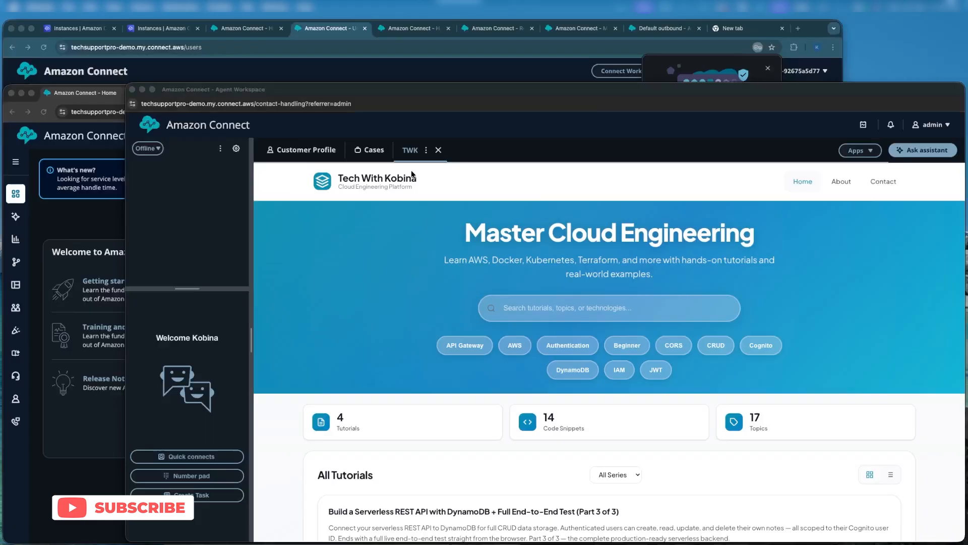
pyautogui.click(418, 210)
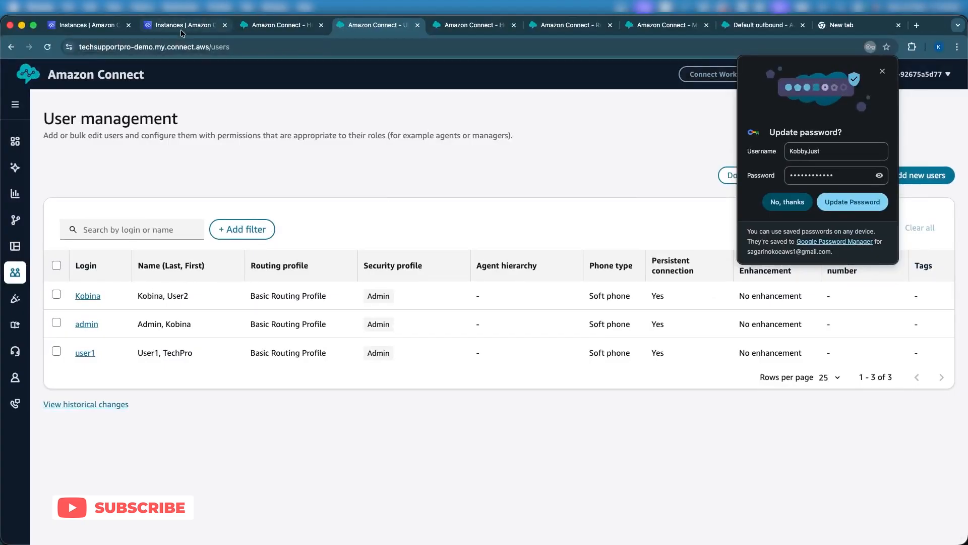
pyautogui.click(181, 26)
pyautogui.click(310, 227)
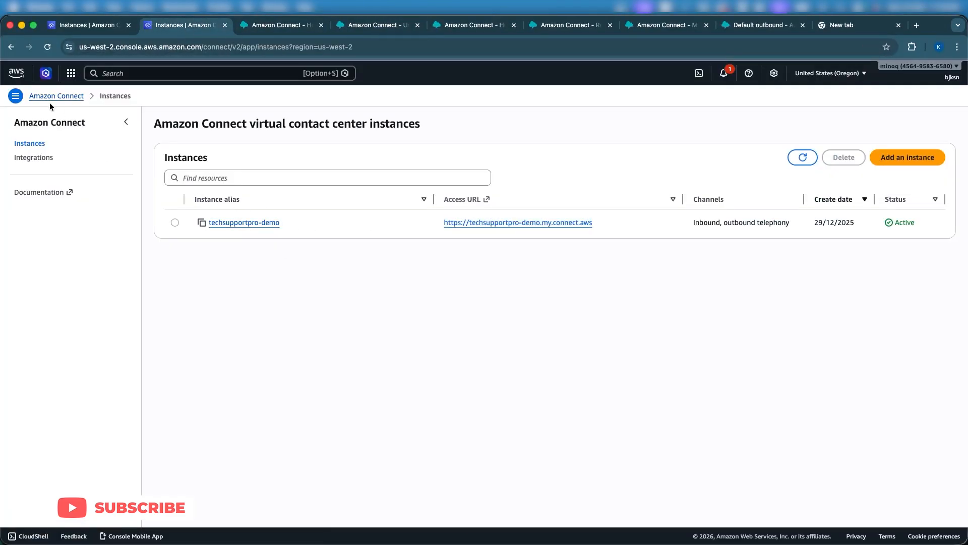
pyautogui.click(21, 159)
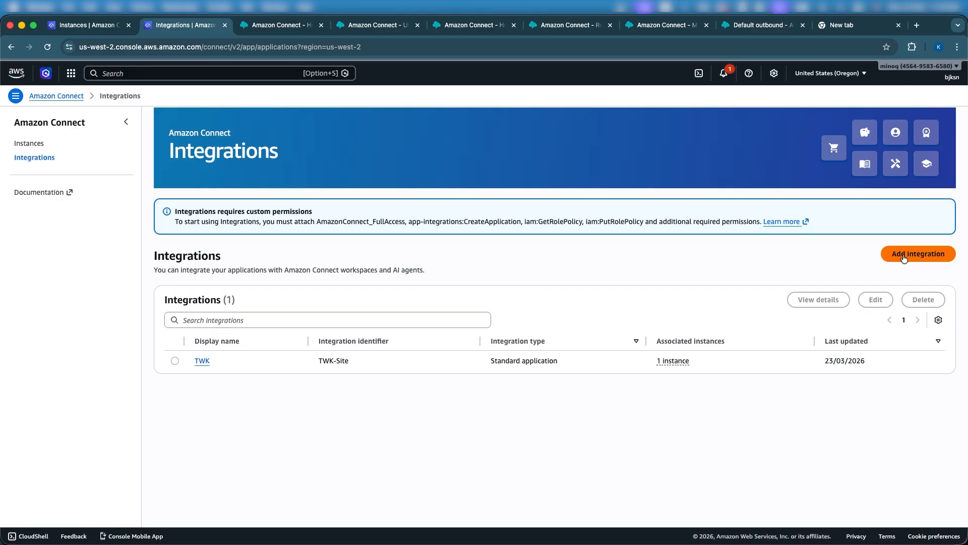
# Start adding a new integration and set its display name to "Demo Website".
pyautogui.click(911, 257)
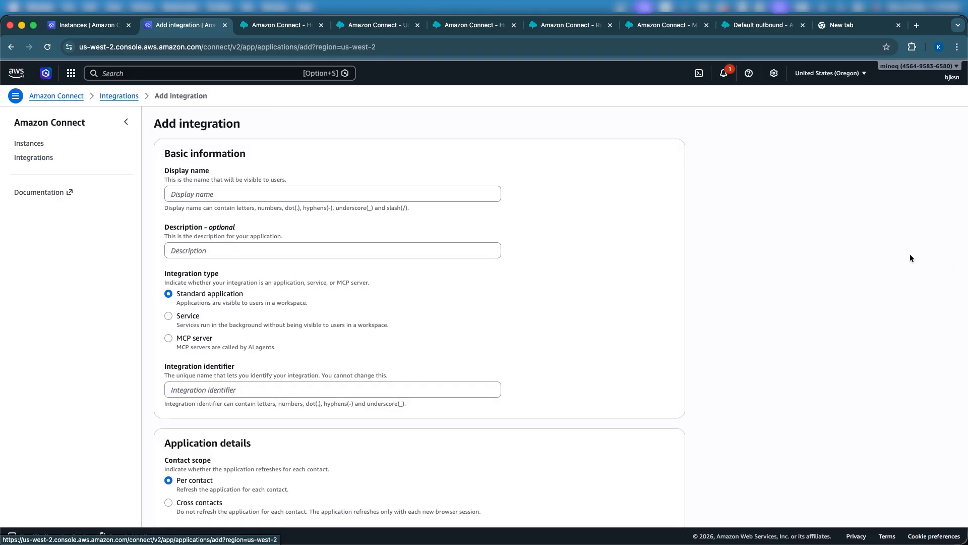
pyautogui.click(356, 192)
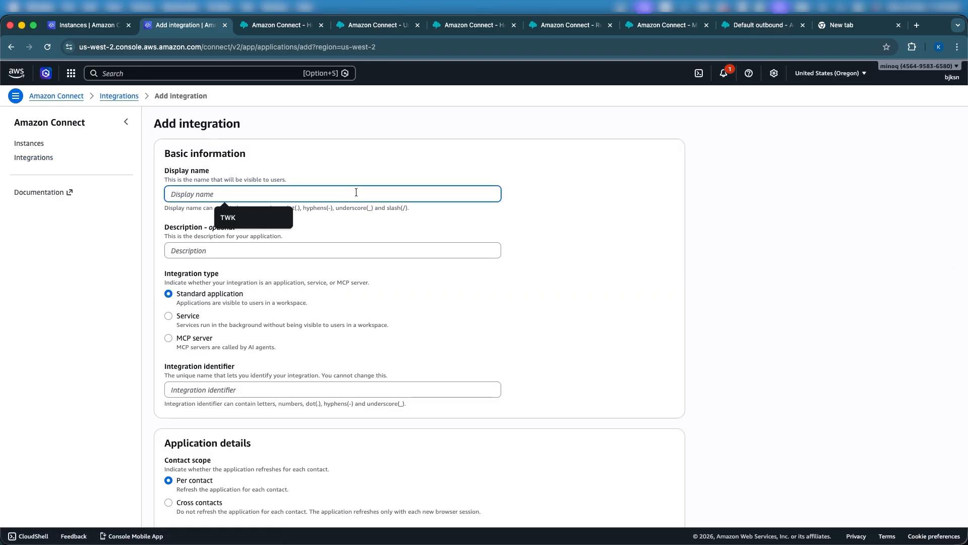
pyautogui.write('De')
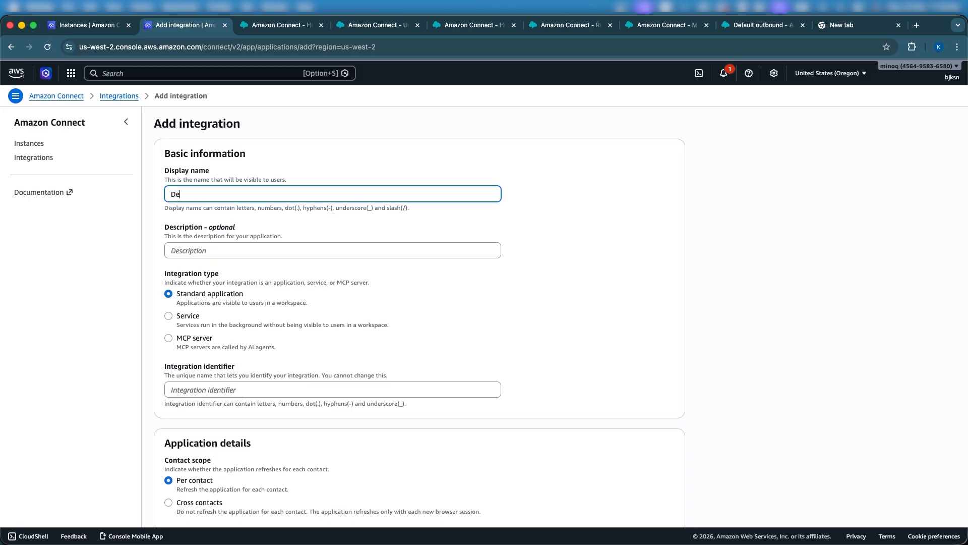
pyautogui.write('mo Website')
# Set the integration identifier to "Demo", leaving the integration type as Standard application.
pyautogui.scroll(-1, 268, 325)
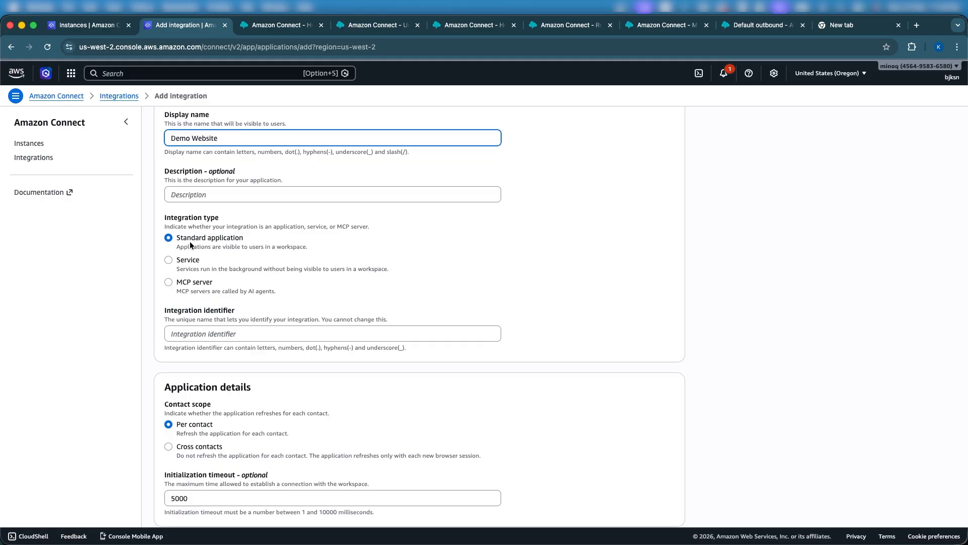
pyautogui.scroll(-3, 298, 240)
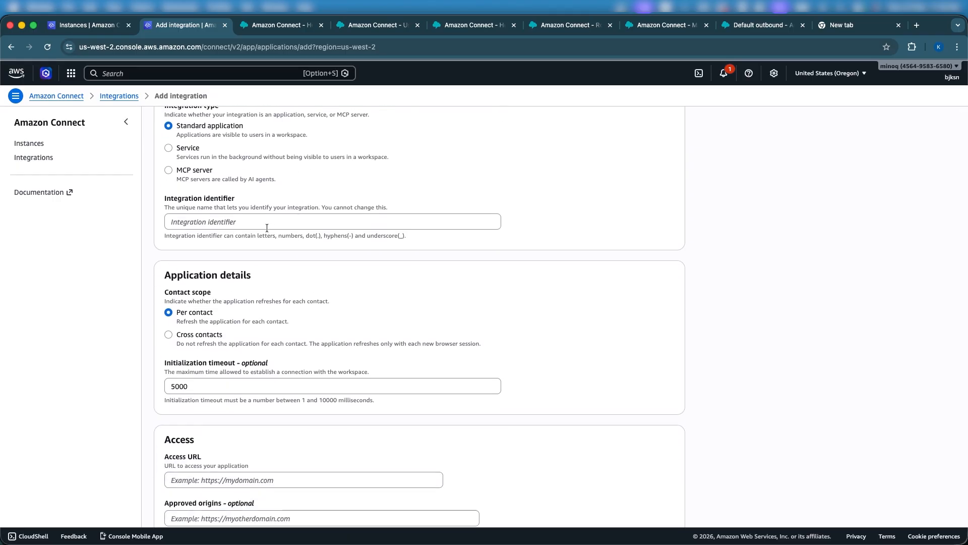
pyautogui.click(267, 228)
pyautogui.scroll(4, 259, 225)
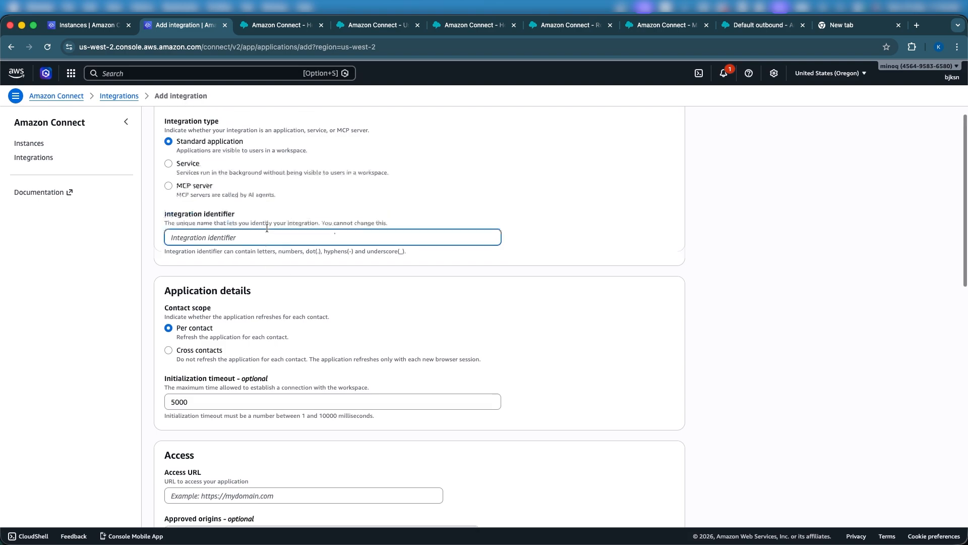
pyautogui.tripleClick(203, 195)
pyautogui.press('super+c')
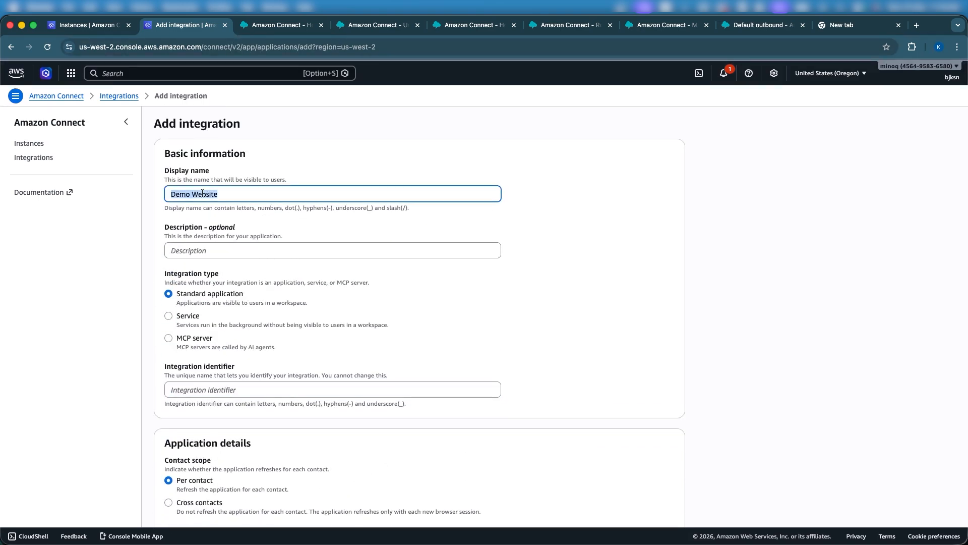
pyautogui.scroll(-6, 292, 299)
pyautogui.scroll(2, 255, 294)
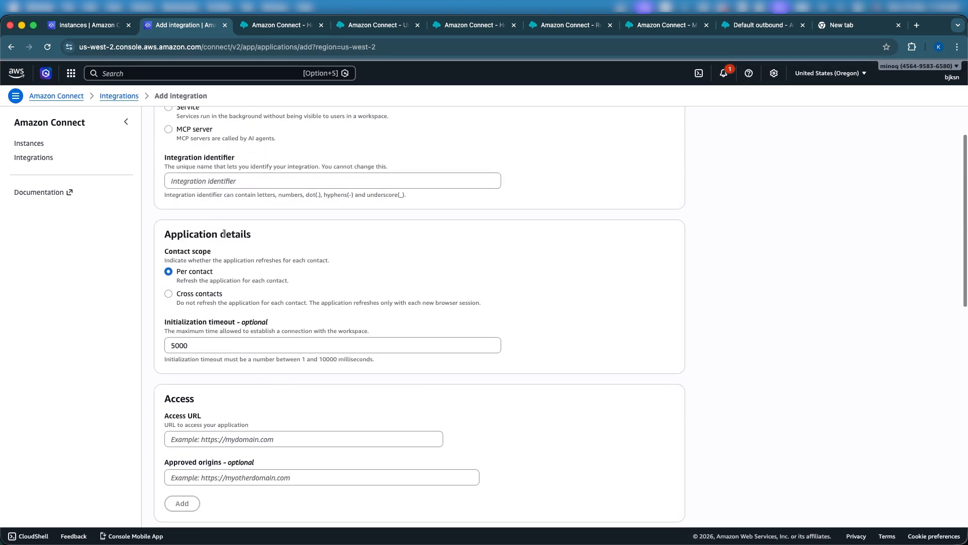
pyautogui.click(204, 179)
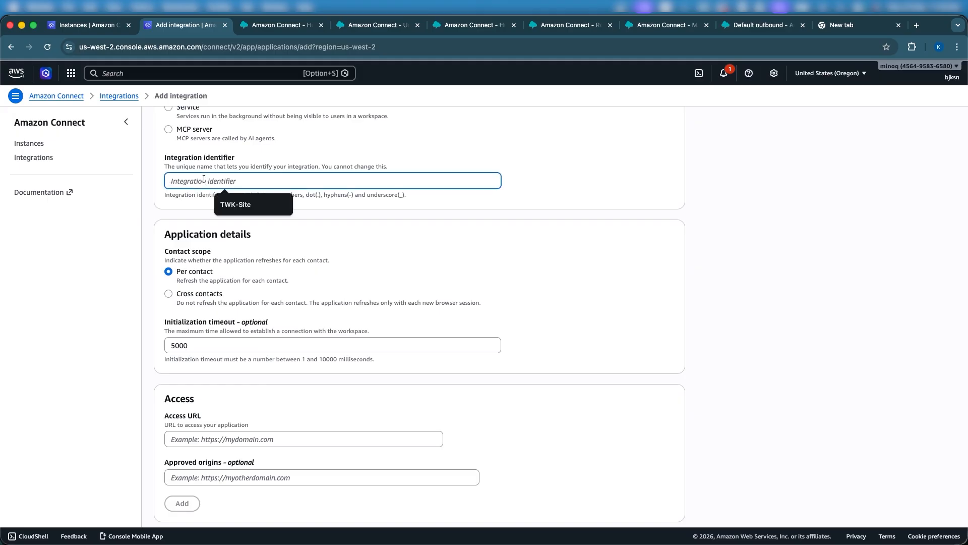
pyautogui.write('Demo')
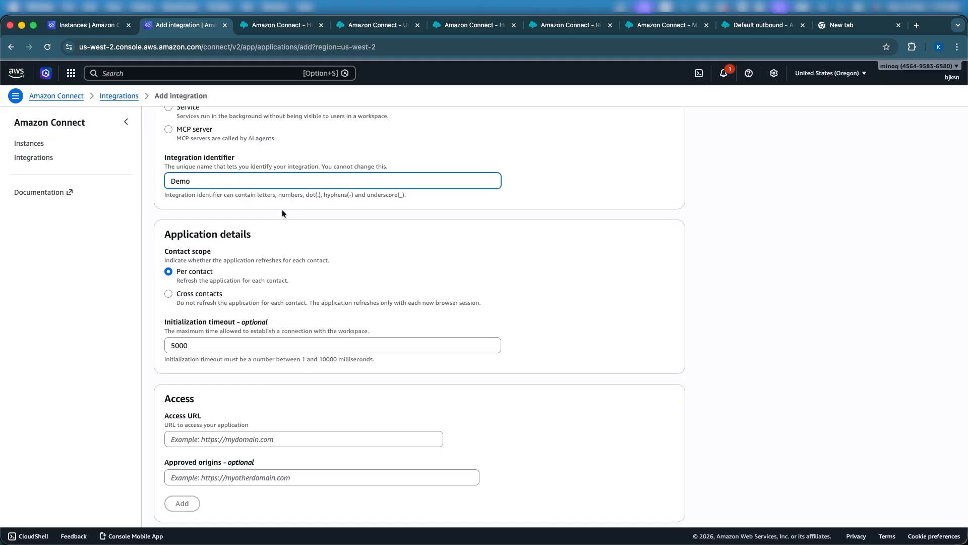
pyautogui.scroll(-2, 282, 210)
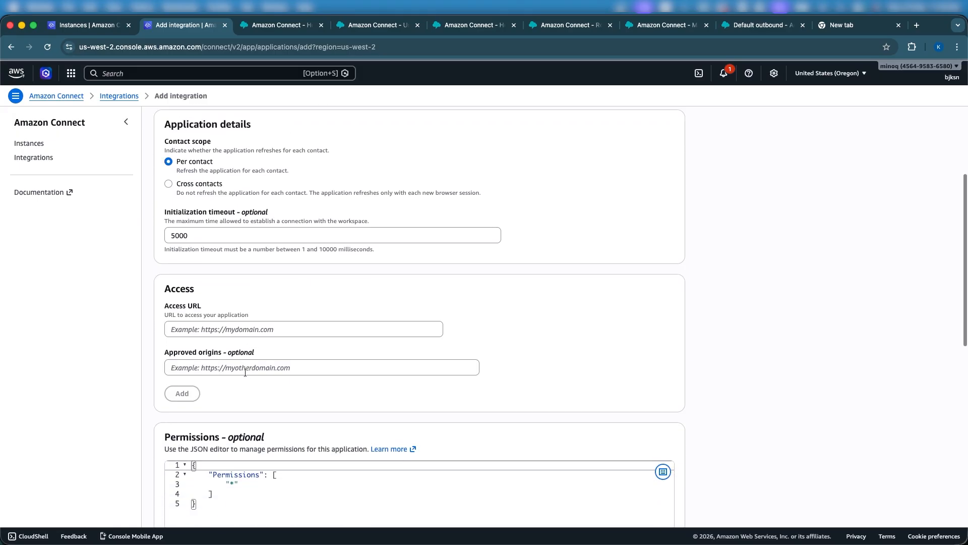
pyautogui.click(208, 327)
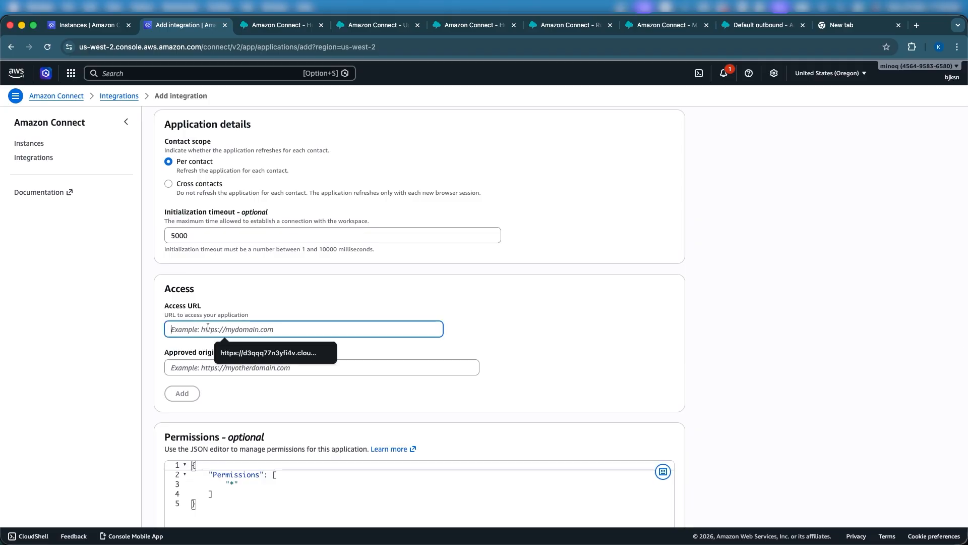
pyautogui.click(296, 303)
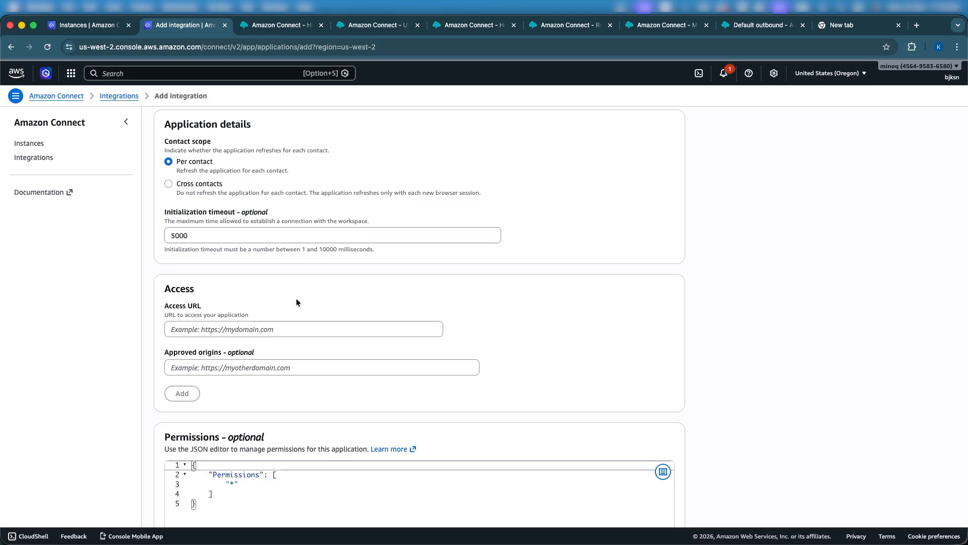
pyautogui.click(216, 329)
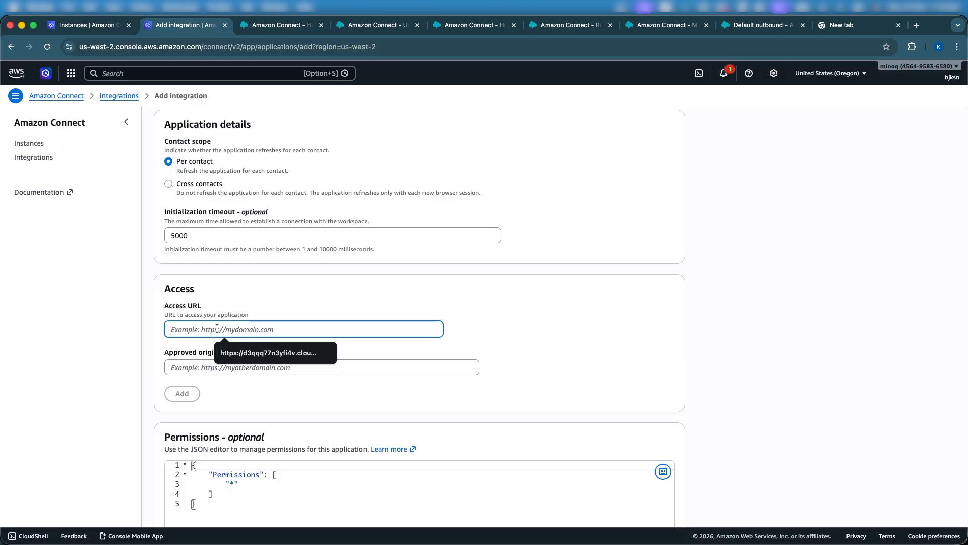
pyautogui.press('super+v')
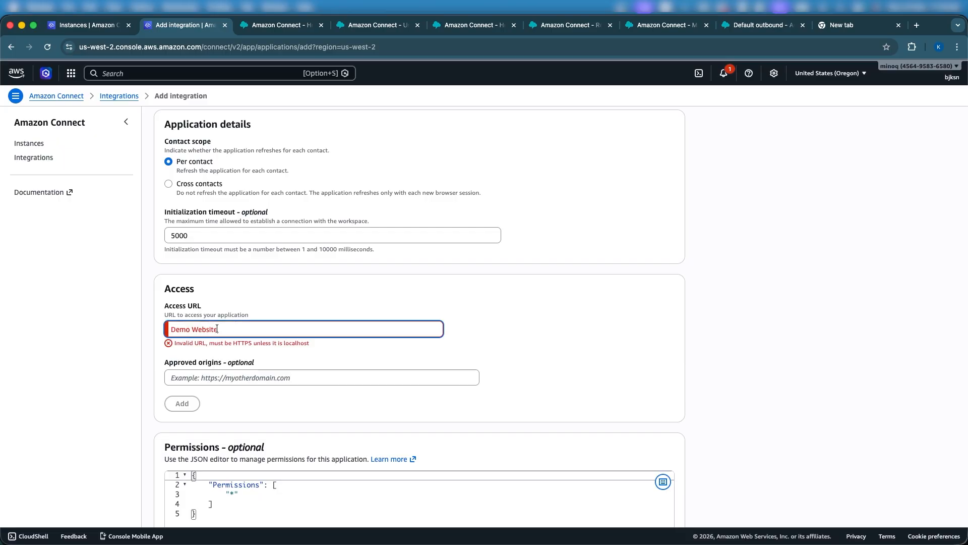
pyautogui.press('super+z')
pyautogui.click(210, 329)
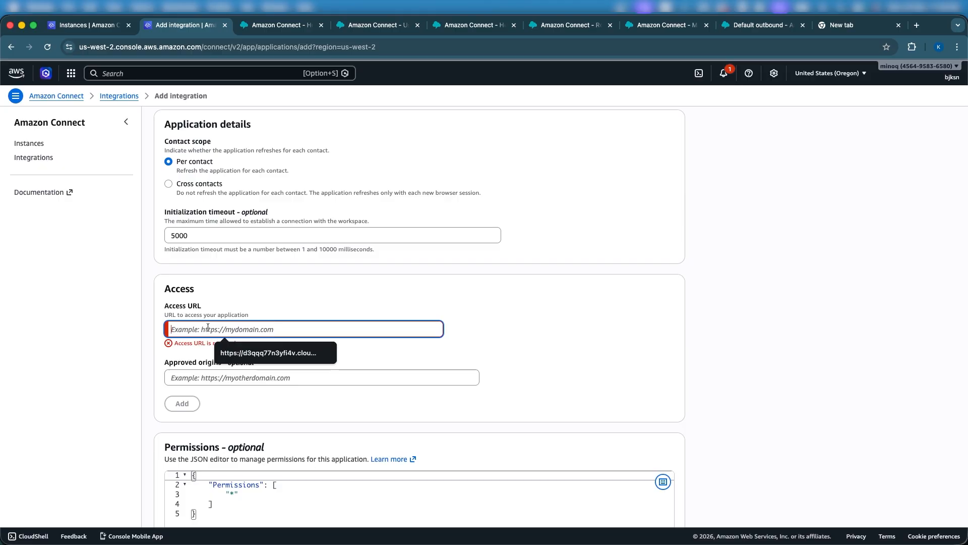
pyautogui.click(243, 353)
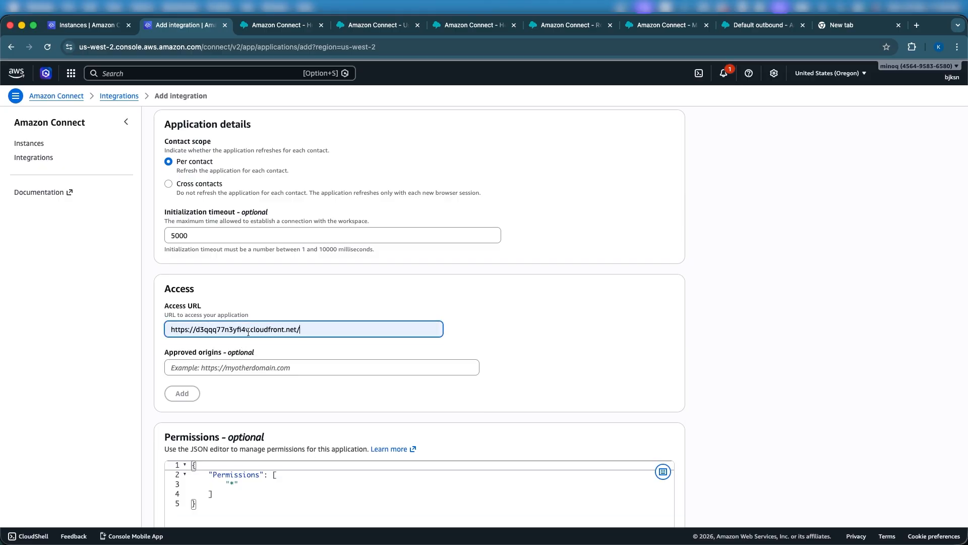
# Copy the Access URL and load it in the blank browser tab to view the website it points to.
pyautogui.doubleClick(231, 328)
pyautogui.tripleClick(207, 330)
pyautogui.press('super+c')
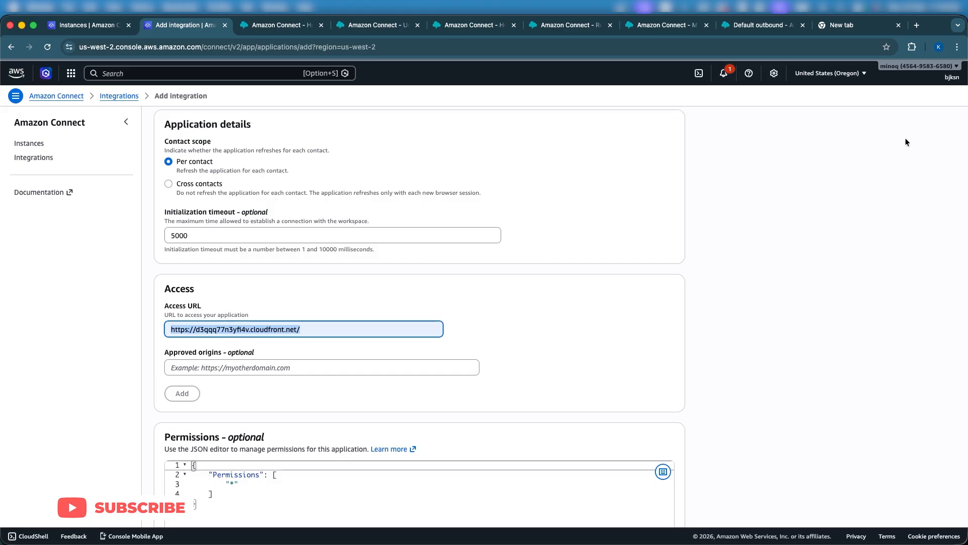
pyautogui.click(866, 30)
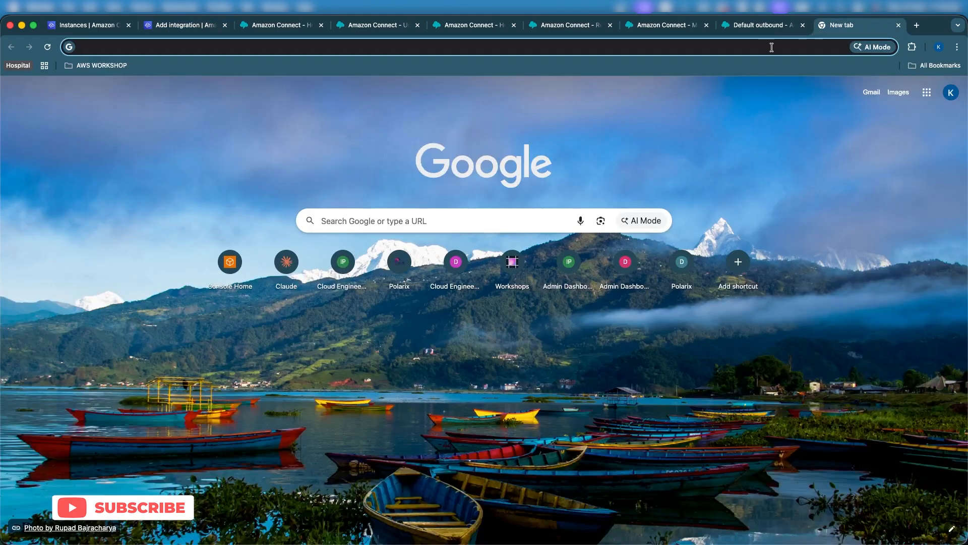
pyautogui.press('super+v')
pyautogui.press('Return')
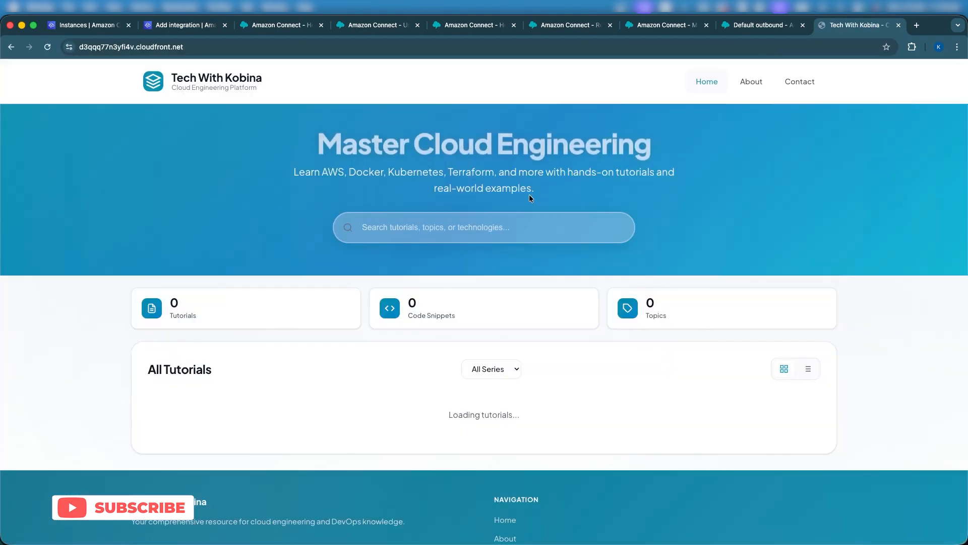
pyautogui.scroll(-2, 353, 223)
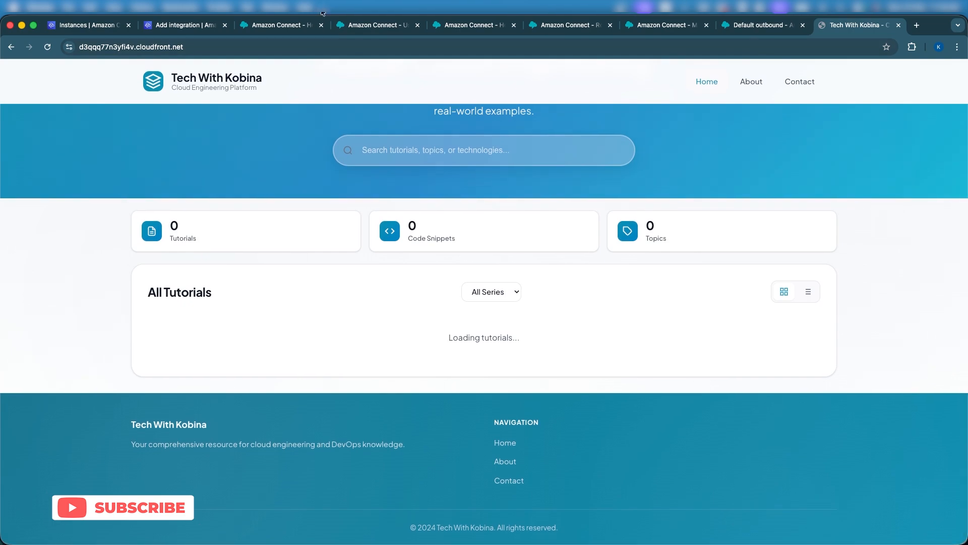
# Return to the integration form, associate it with the techsupportpro-demo instance, and submit the new integration.
pyautogui.click(196, 31)
pyautogui.scroll(-15, 378, 407)
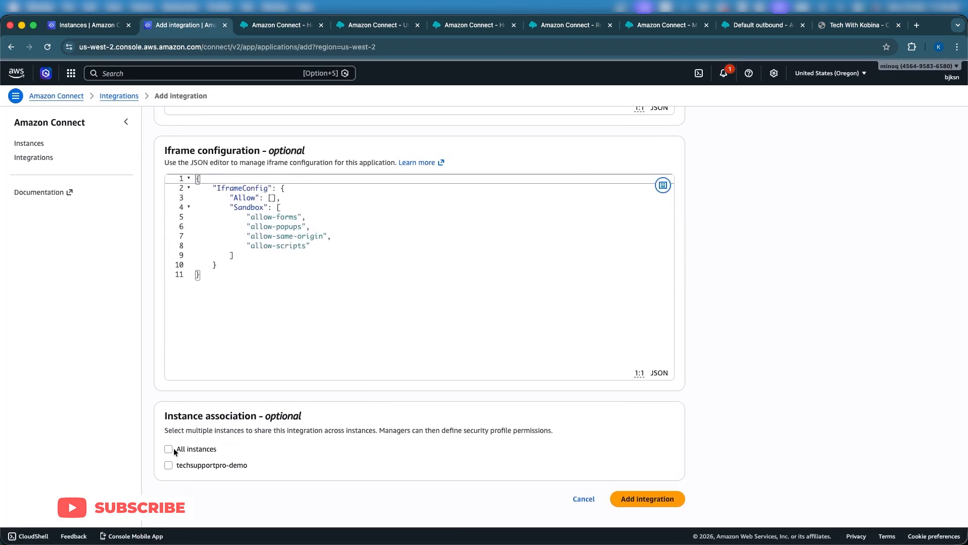
pyautogui.click(192, 468)
pyautogui.click(645, 509)
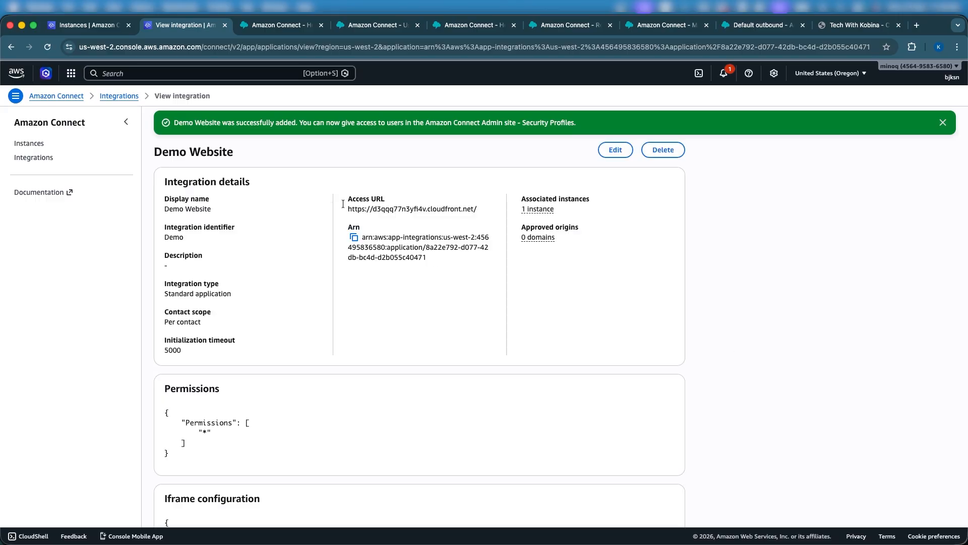
# In the Amazon Connect admin site, open the security profiles in a new tab and open the Admin profile for editing.
pyautogui.click(277, 28)
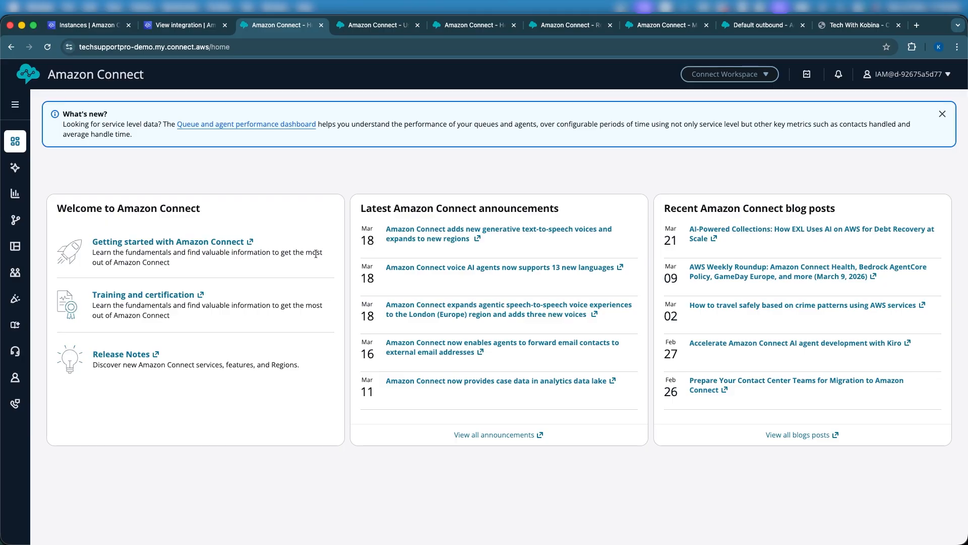
pyautogui.moveTo(16, 220)
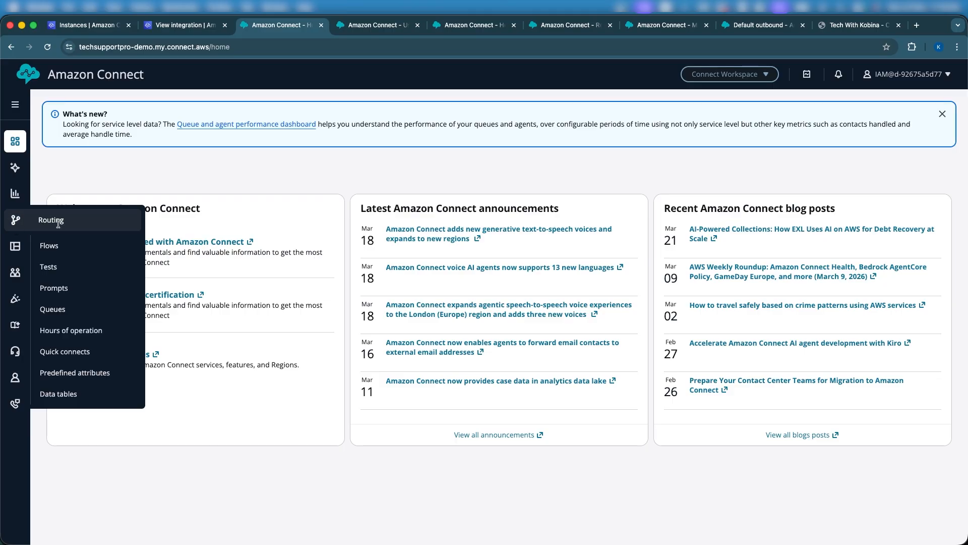
pyautogui.moveTo(17, 272)
pyautogui.rightClick(79, 361)
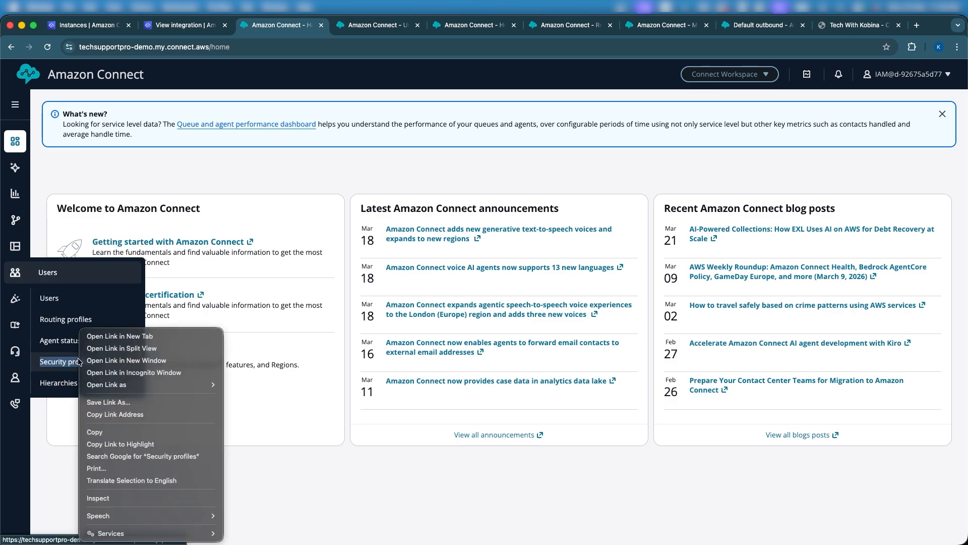
pyautogui.click(102, 335)
pyautogui.click(326, 26)
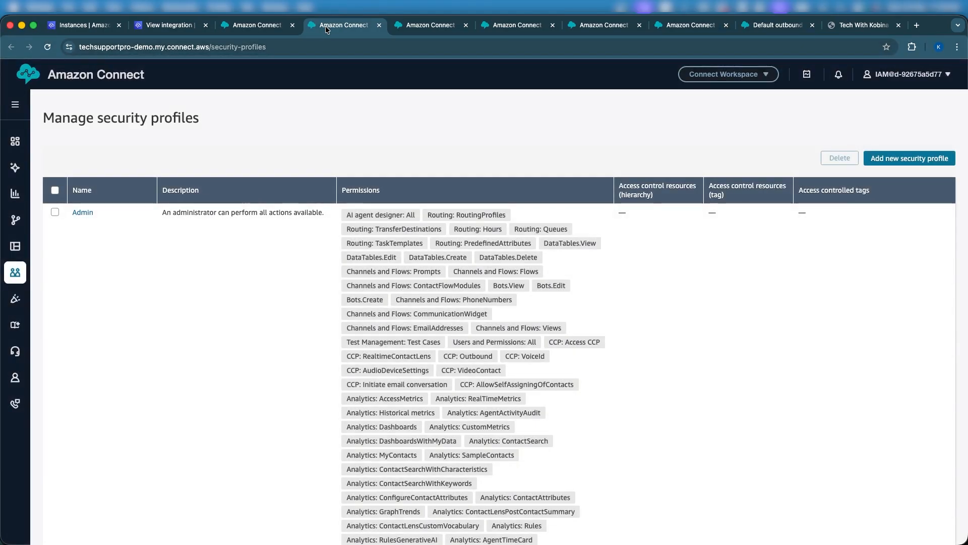
pyautogui.click(82, 212)
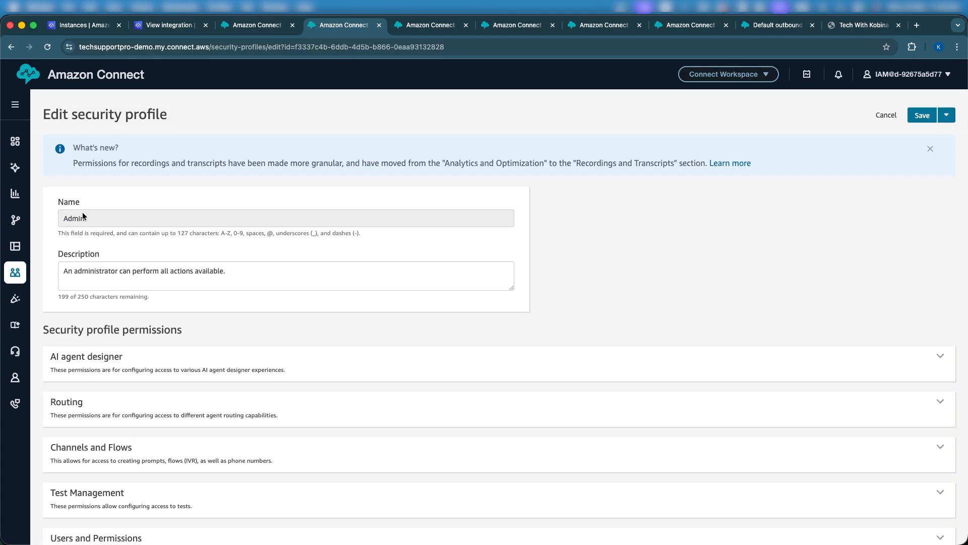
# In the Admin profile's Agent Applications permissions, grant all access to Demo Website.
pyautogui.scroll(-10, 82, 212)
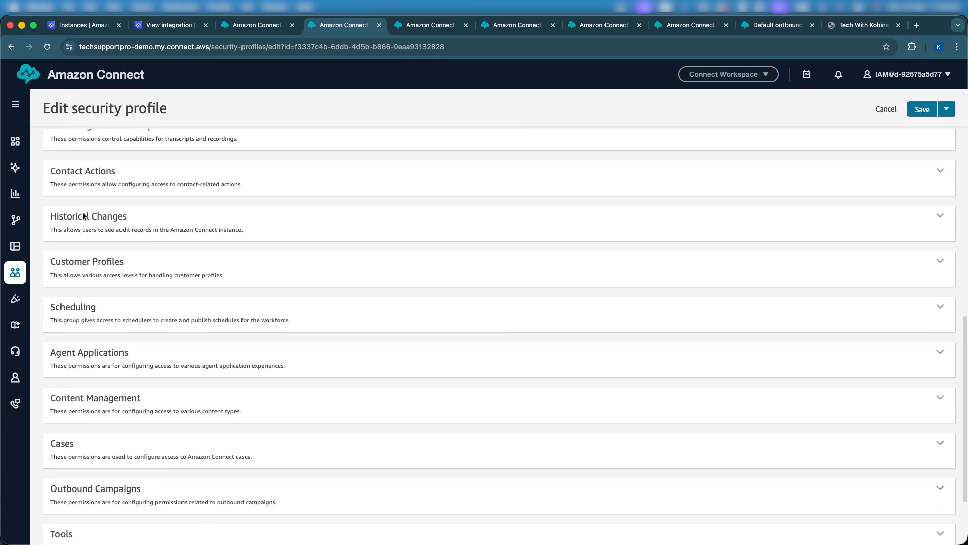
pyautogui.scroll(-1, 83, 216)
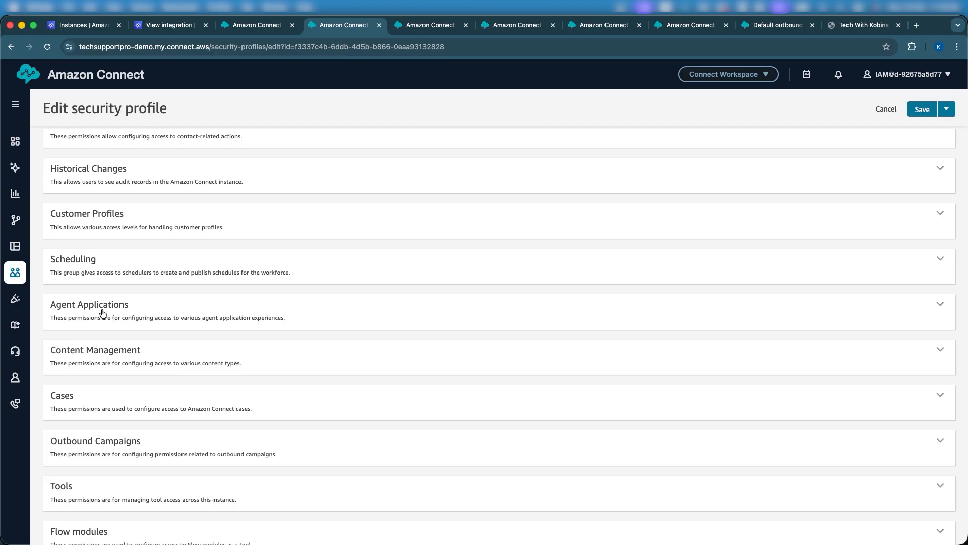
pyautogui.click(103, 313)
pyautogui.scroll(-2, 196, 354)
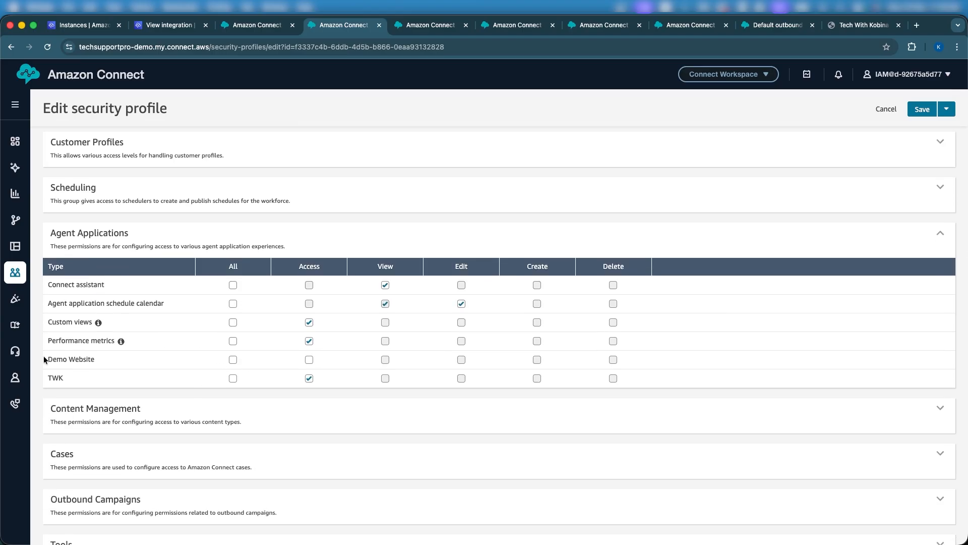
pyautogui.moveTo(46, 362); pyautogui.dragTo(77, 360)
pyautogui.click(234, 360)
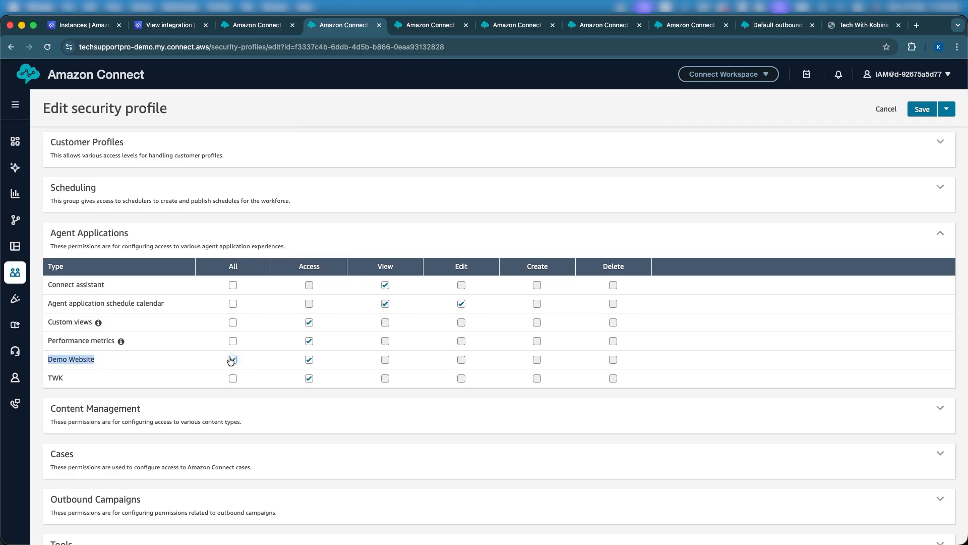
# Save the Admin security profile with its changed permissions and confirm the save.
pyautogui.scroll(15, 280, 170)
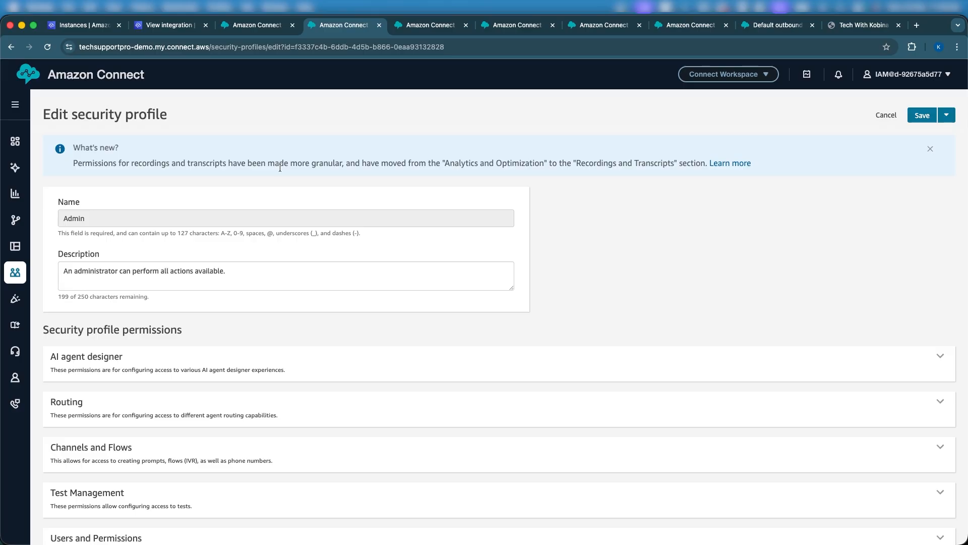
pyautogui.scroll(-10, 280, 167)
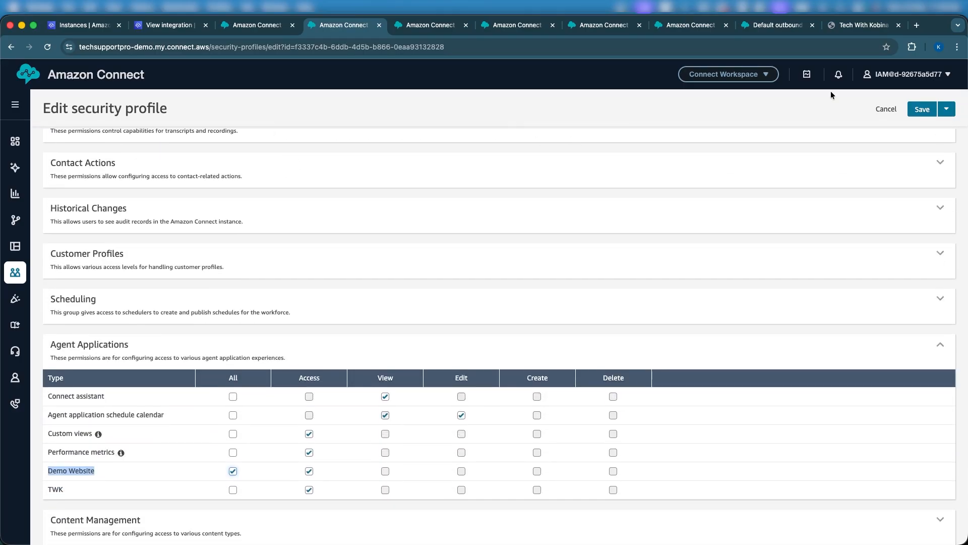
pyautogui.click(922, 109)
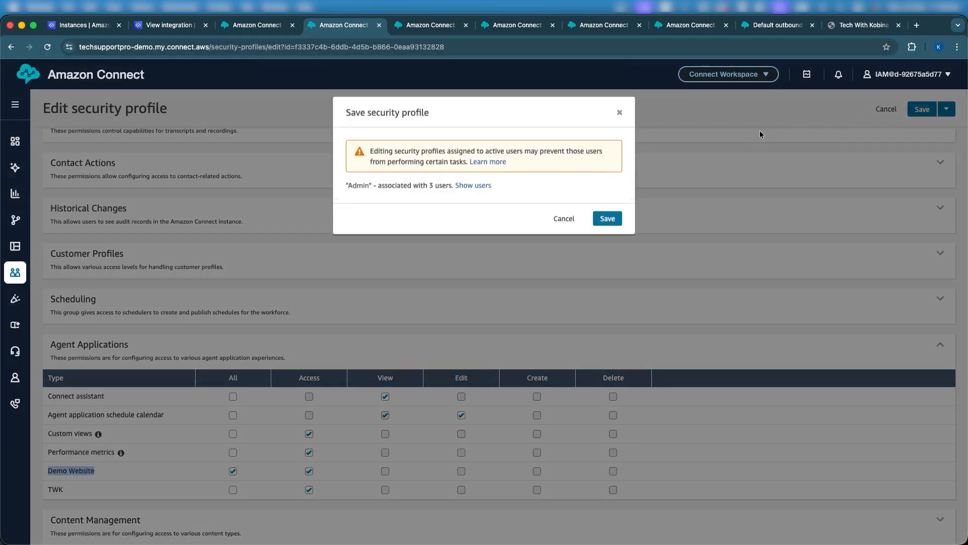
pyautogui.click(607, 220)
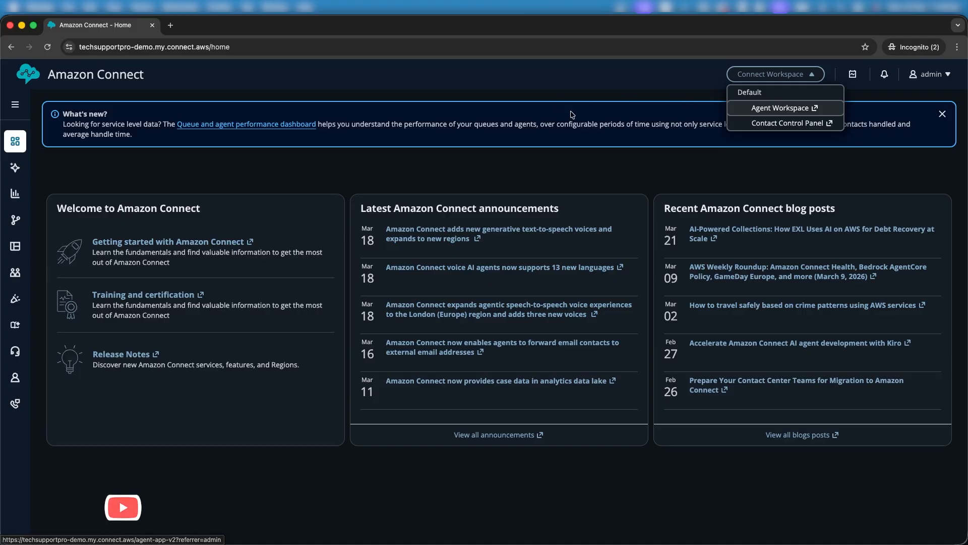
pyautogui.click(533, 82)
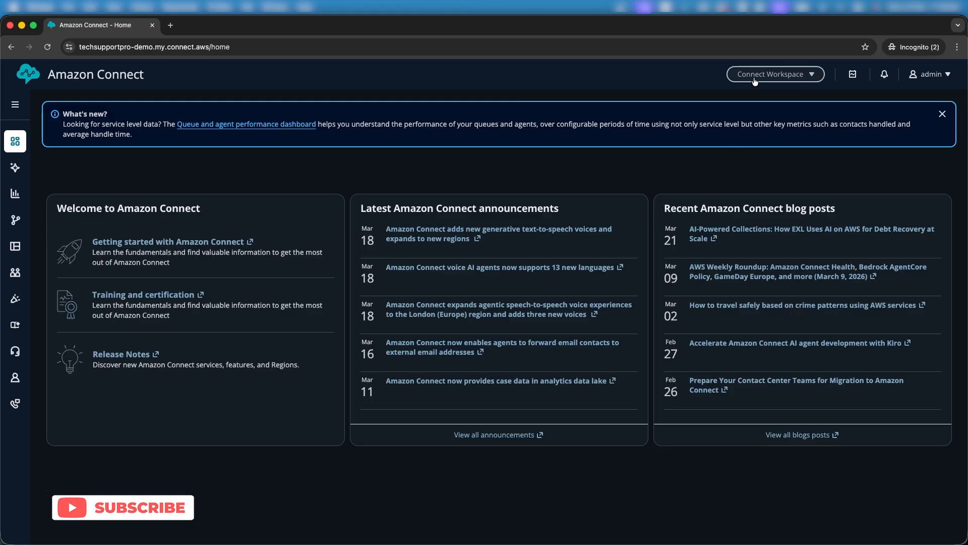
pyautogui.click(903, 48)
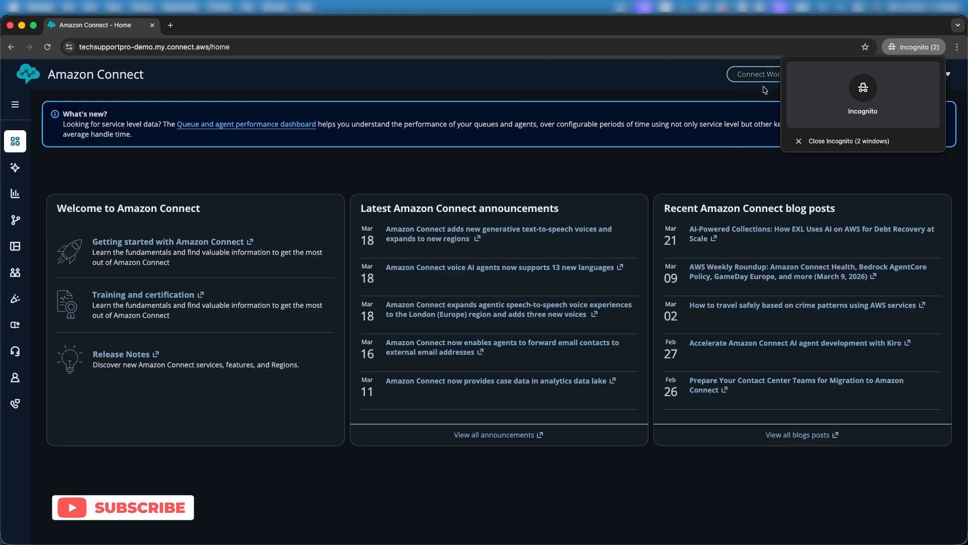
pyautogui.click(650, 82)
# Launch the Agent Workspace from the incognito admin session and reposition its window toward the middle of the screen.
pyautogui.click(738, 80)
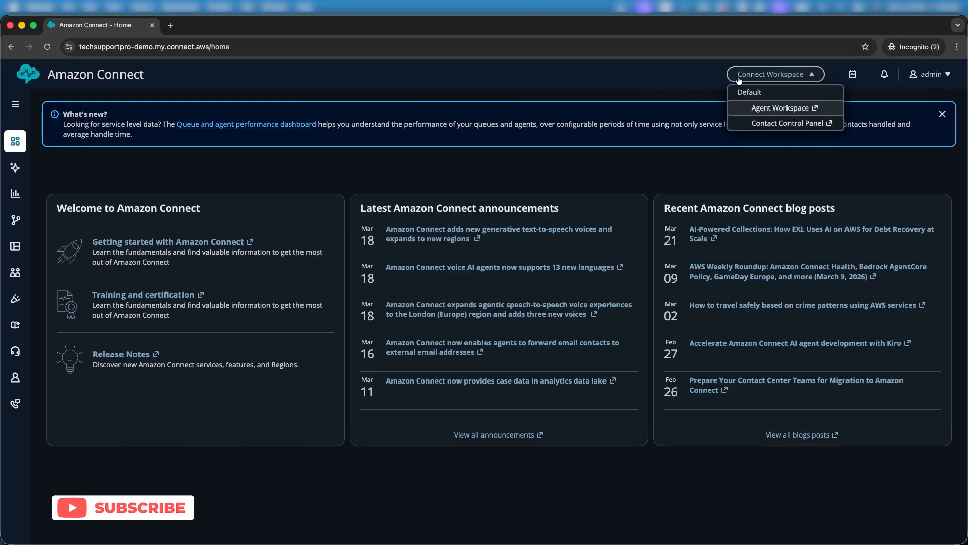
pyautogui.click(747, 111)
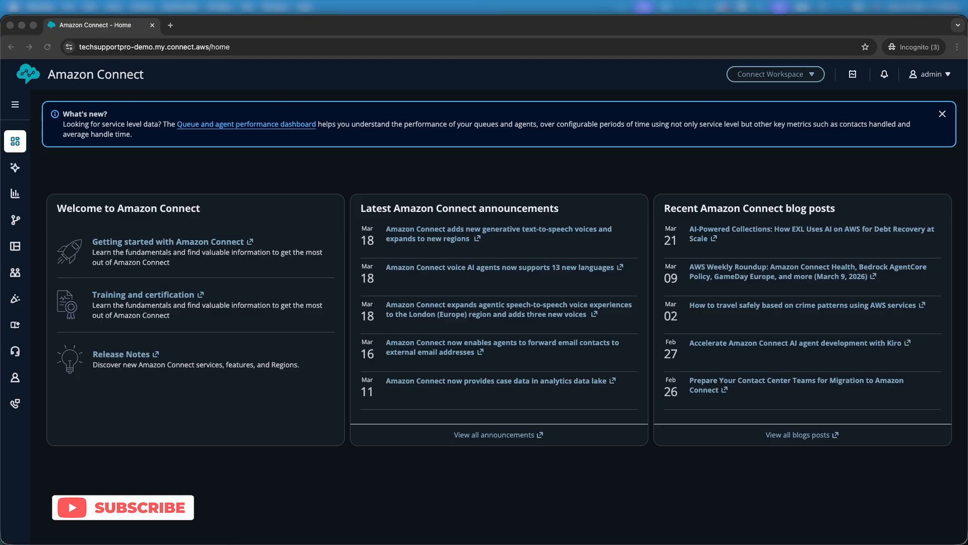
pyautogui.moveTo(67, 117); pyautogui.dragTo(480, 62)
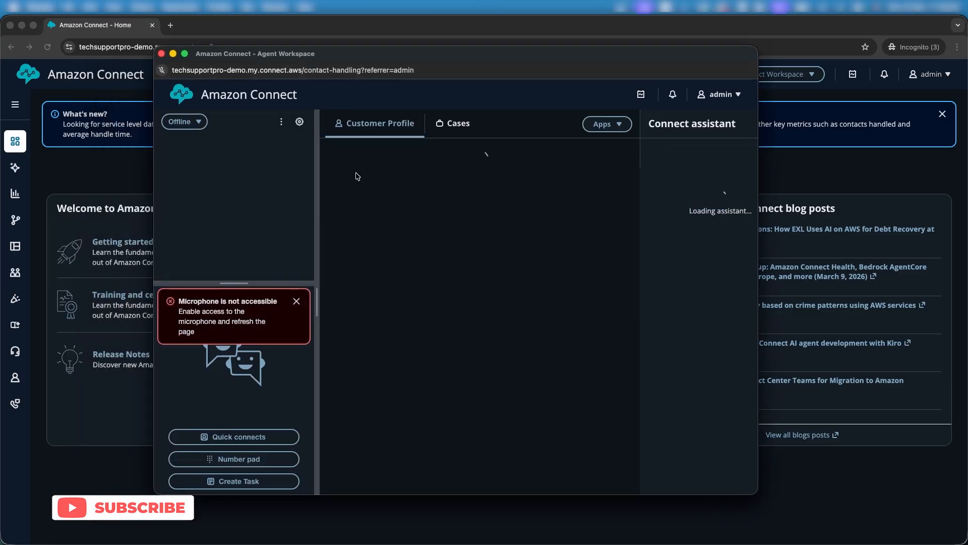
# Enlarge the Agent Workspace window to fill the screen and open the Demo Website app in it.
pyautogui.click(614, 124)
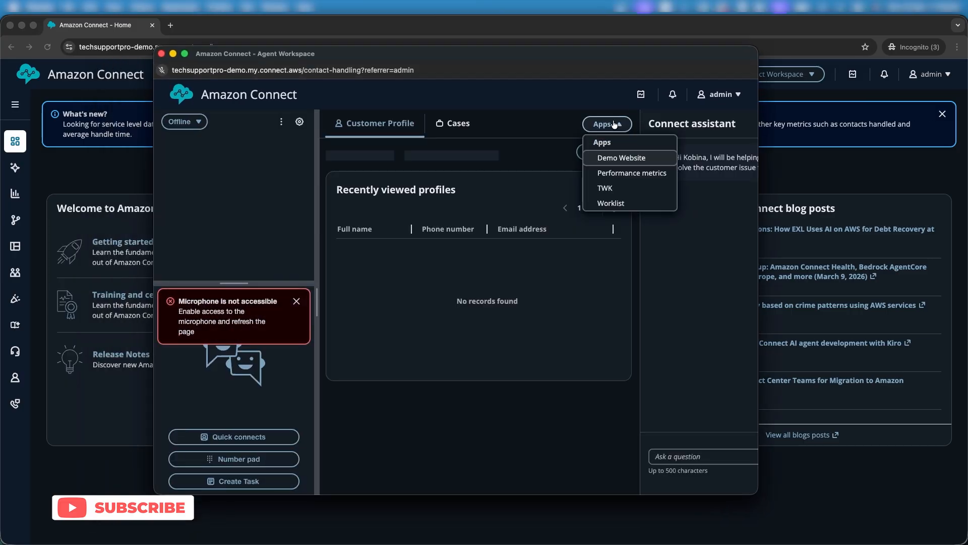
pyautogui.doubleClick(581, 56)
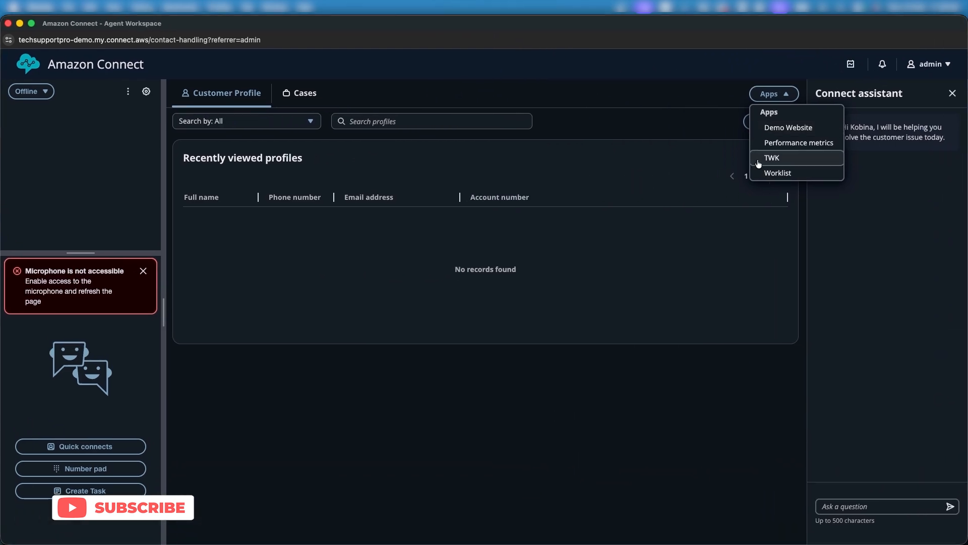
pyautogui.click(782, 133)
# Close the Connect assistant panel and look through the whole embedded Demo Website page.
pyautogui.scroll(-3, 453, 425)
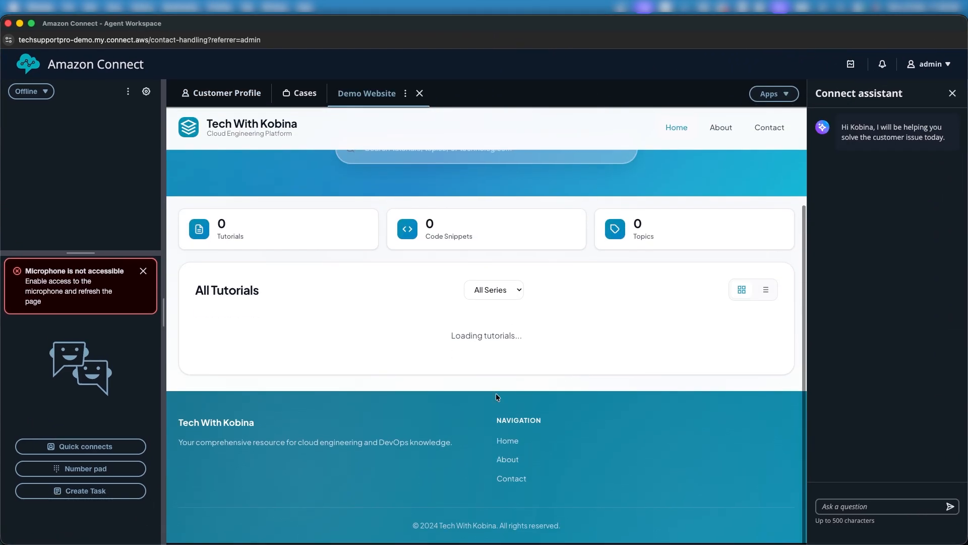
pyautogui.click(952, 93)
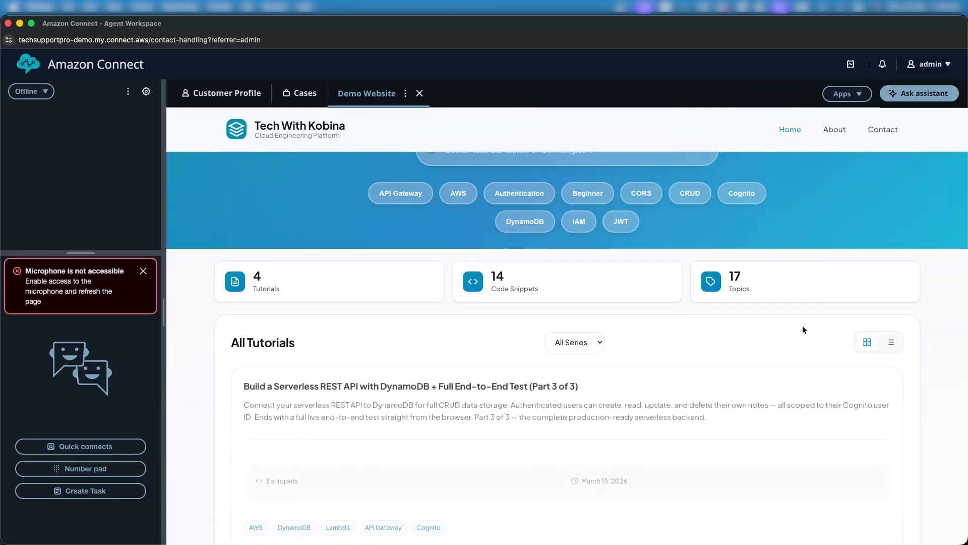
pyautogui.scroll(3, 803, 328)
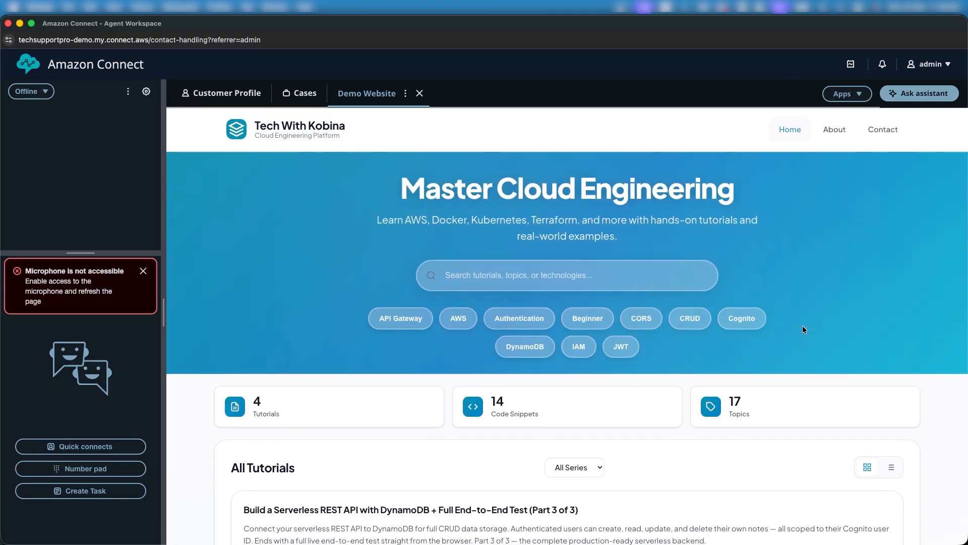
pyautogui.scroll(-10, 803, 328)
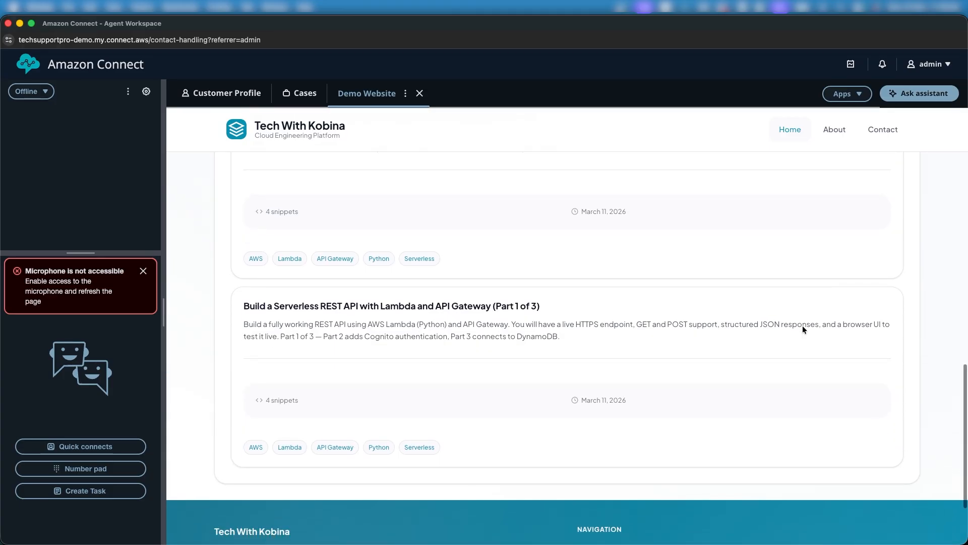
pyautogui.scroll(10, 803, 328)
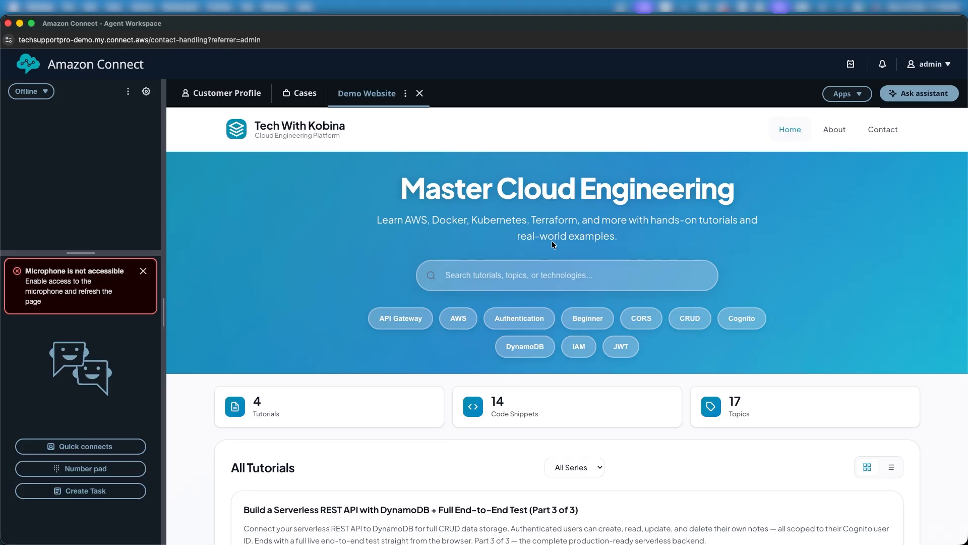
pyautogui.scroll(-15, 552, 240)
pyautogui.scroll(15, 551, 241)
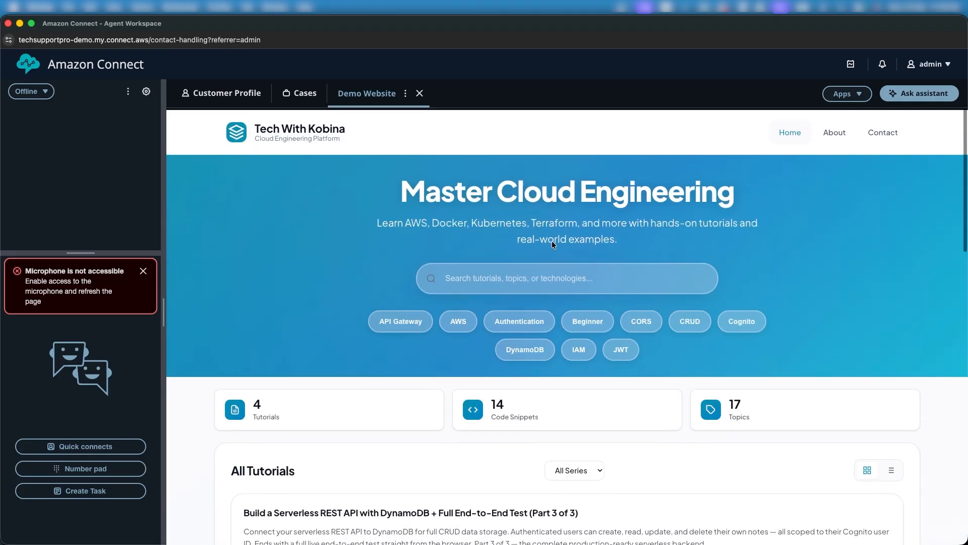